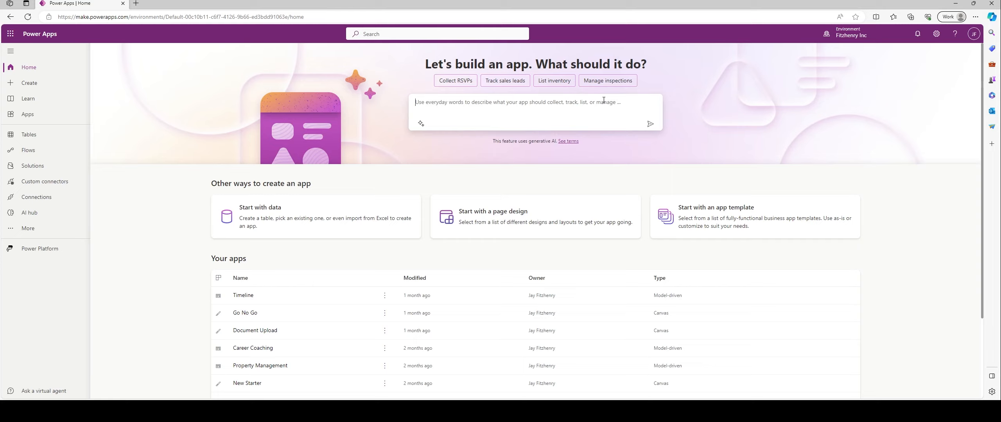
Ask Copilot to build a 'reception check in app'
text(rece)
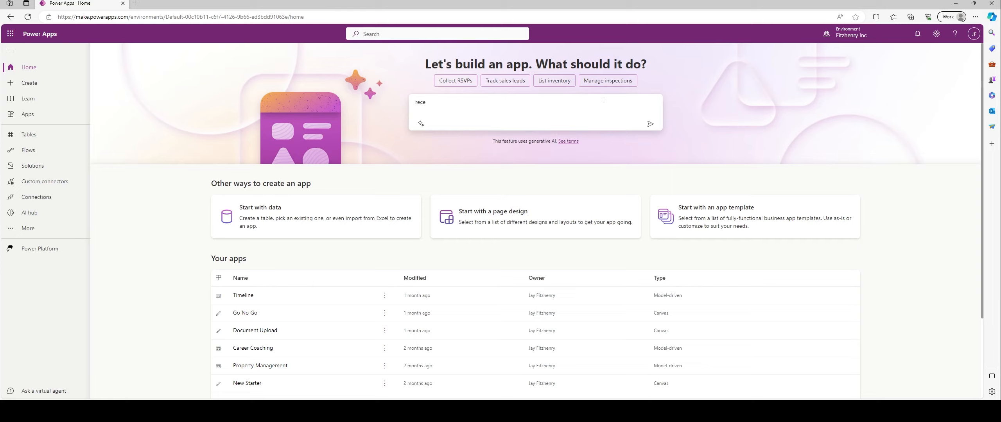
text(ption check in app)
click(651, 122)
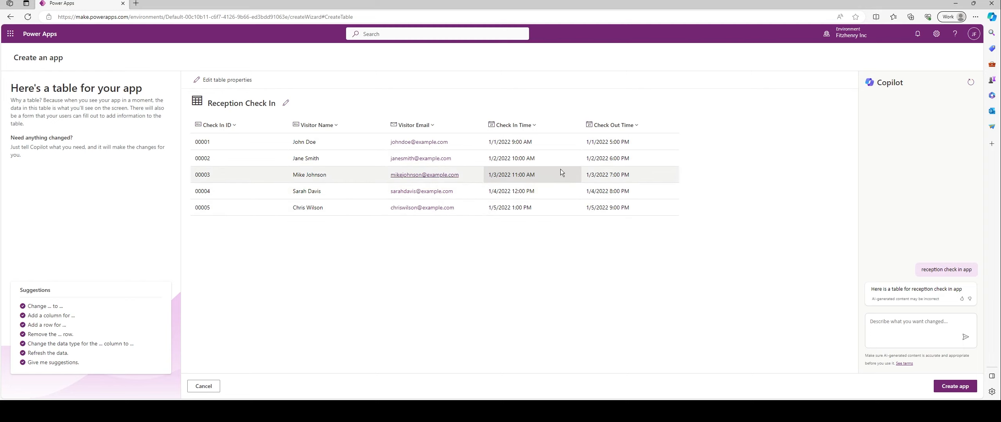
Review Copilot's Reception Check In table and start describing a change
click(903, 323)
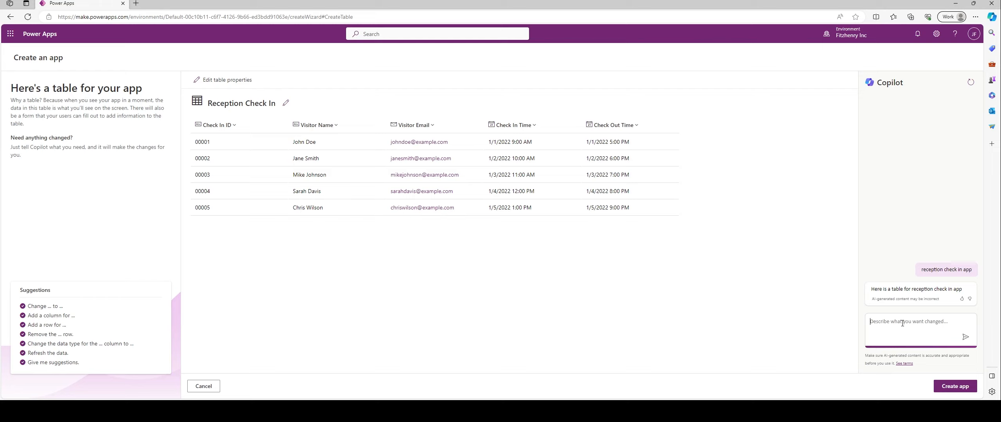
Ask Copilot to 'also capture a vehicles number plate', then create the app
text(also capture a vehicles number plate)
key(Return)
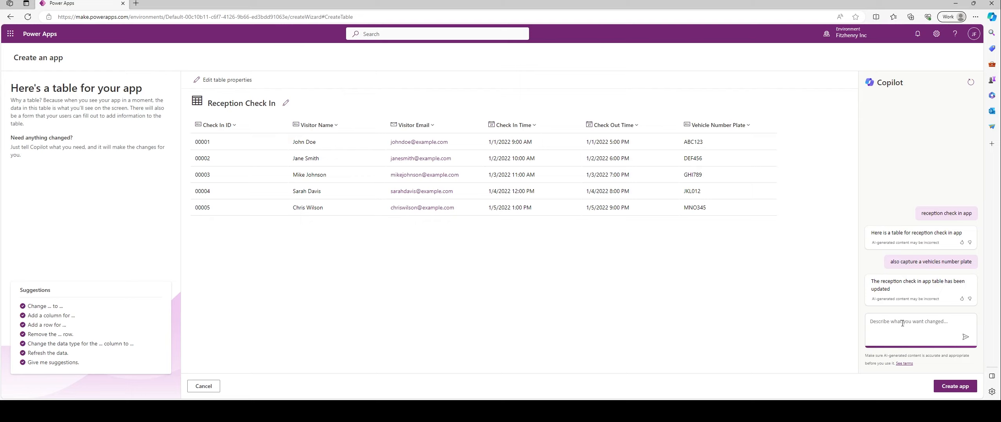
click(955, 386)
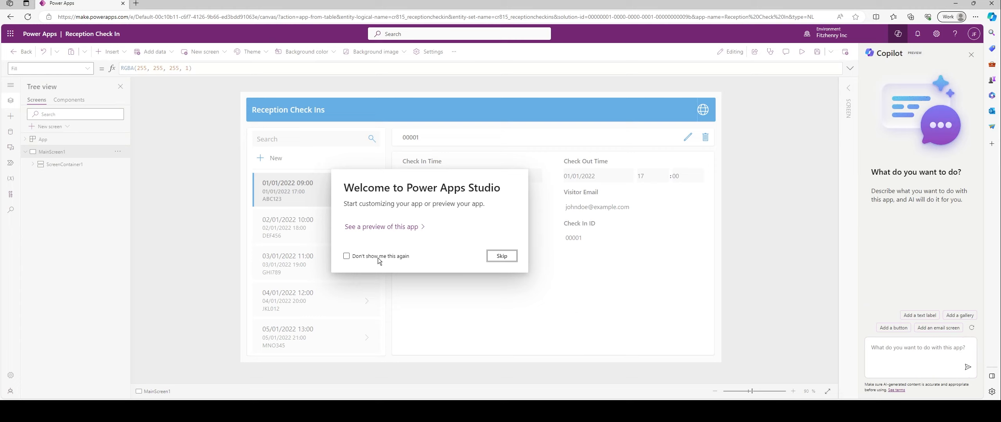
Dismiss the welcome dialog with 'Don't show me this again' ticked
click(346, 256)
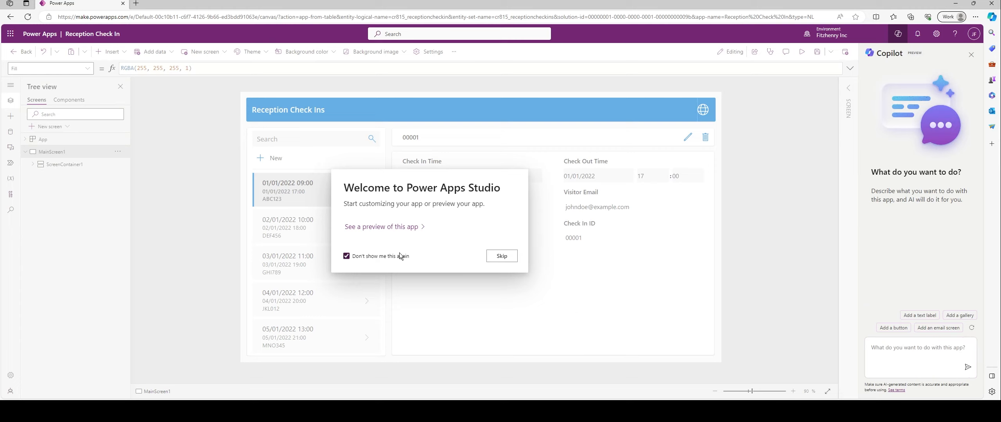
click(497, 259)
click(253, 141)
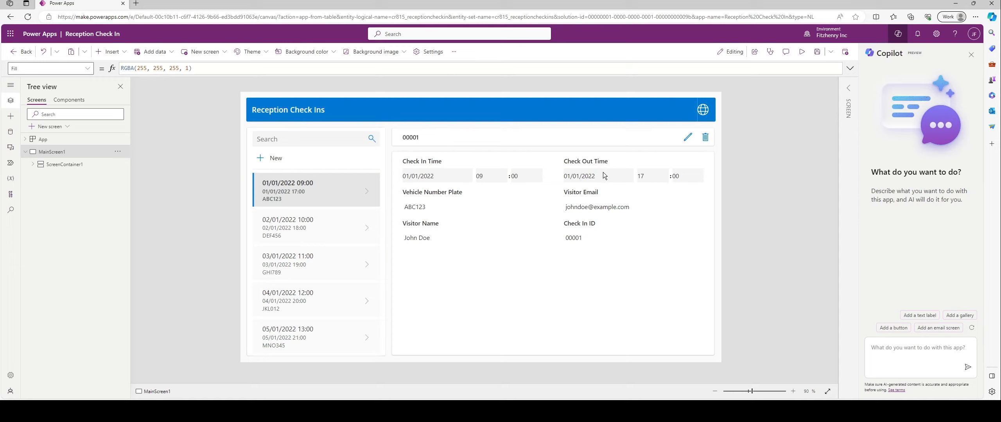
Expand the Tree view containers down to Form1, then collapse MainScreen1
click(33, 165)
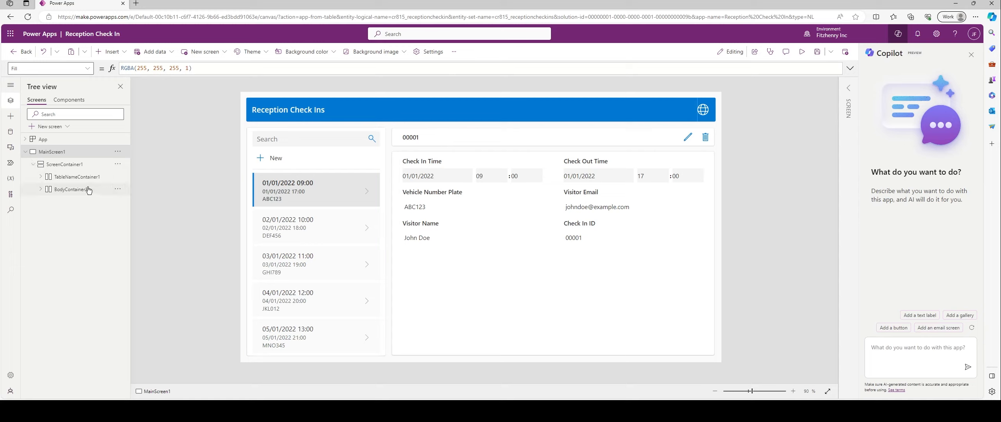
click(41, 176)
click(41, 214)
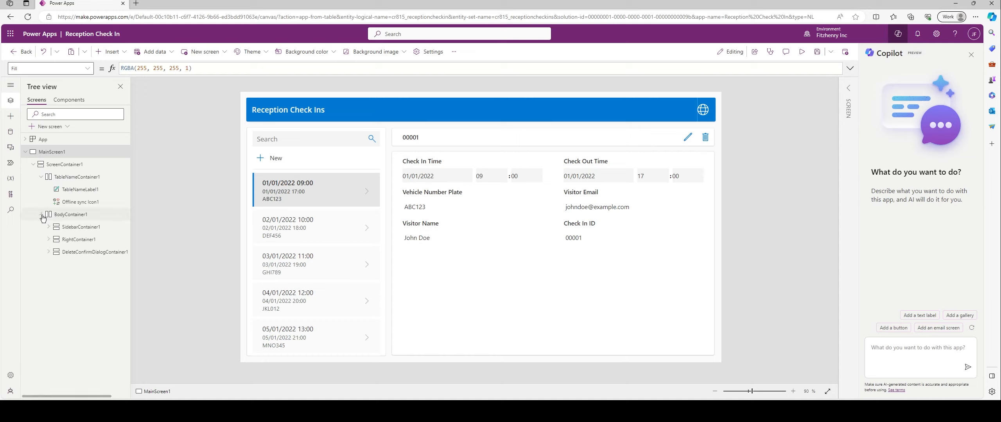
click(48, 239)
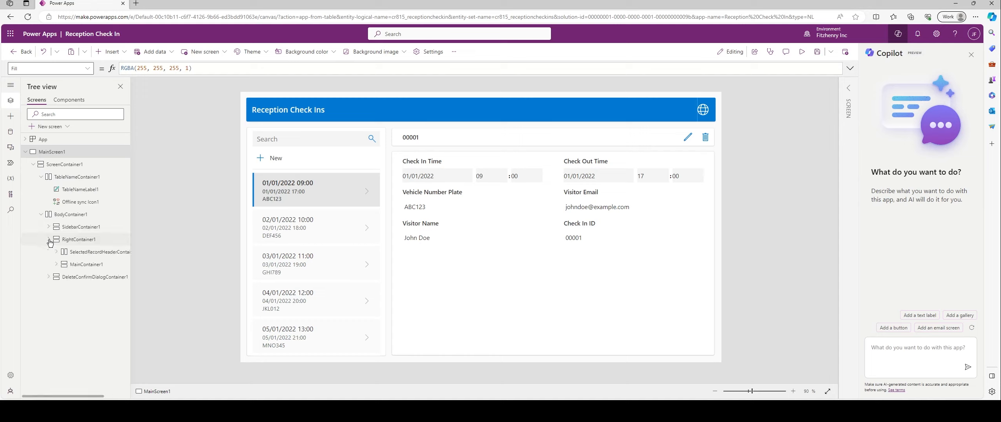
click(57, 265)
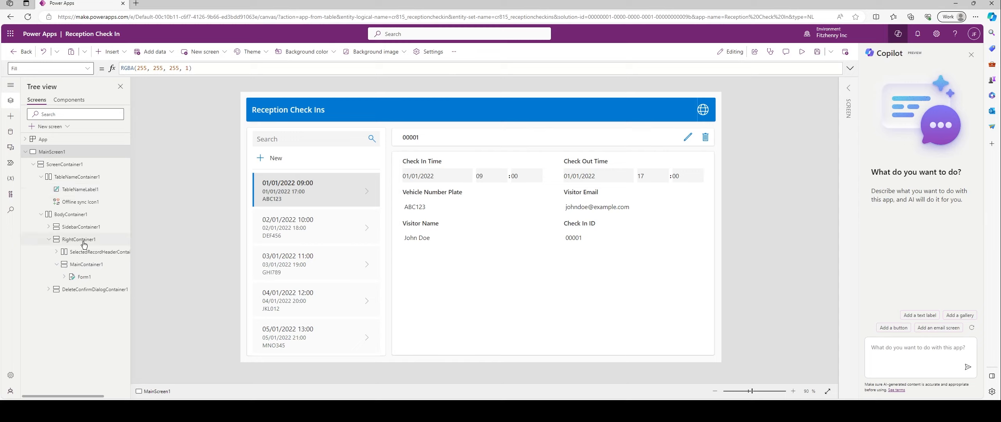
click(25, 152)
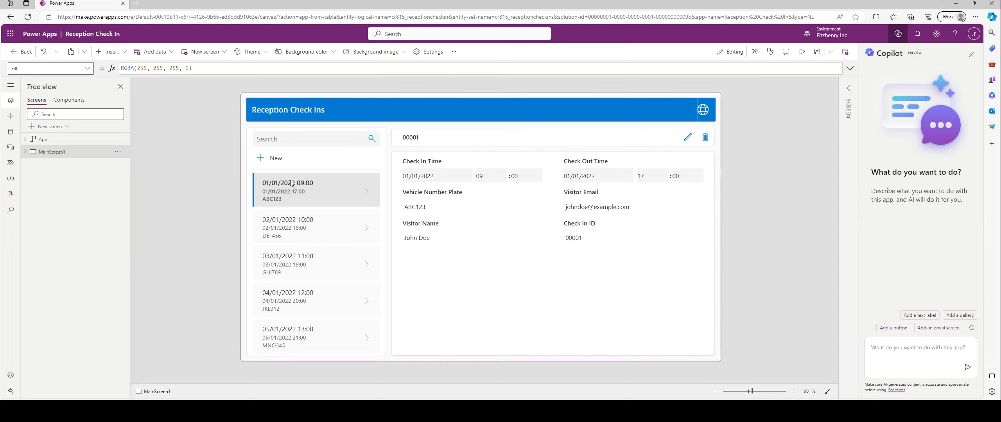
In preview, start a new check-in dated 12 January 2024 to 13 January 2024
click(802, 58)
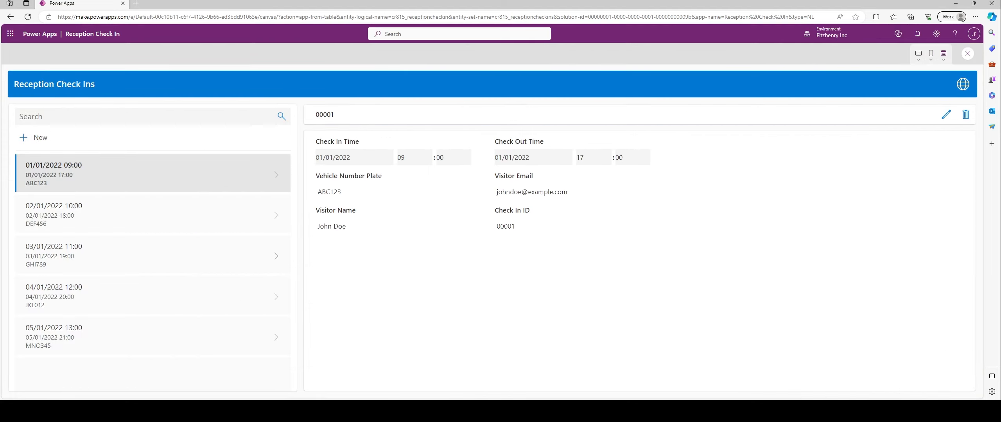
click(23, 142)
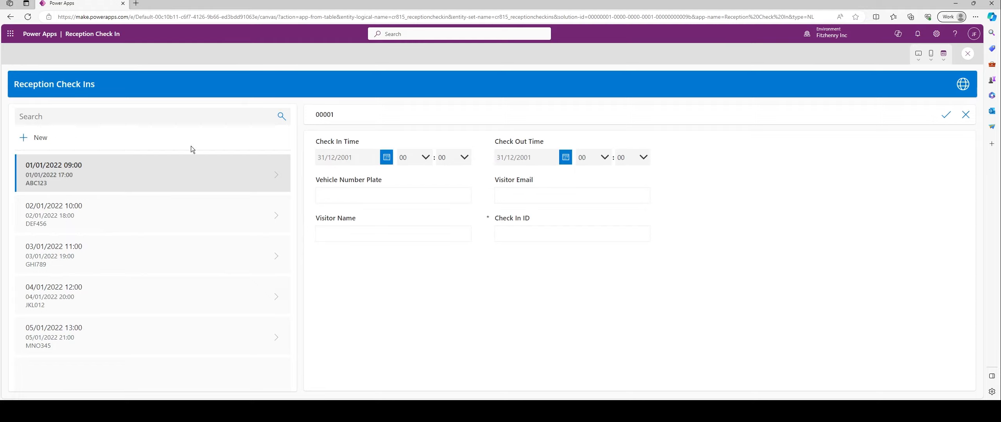
click(391, 155)
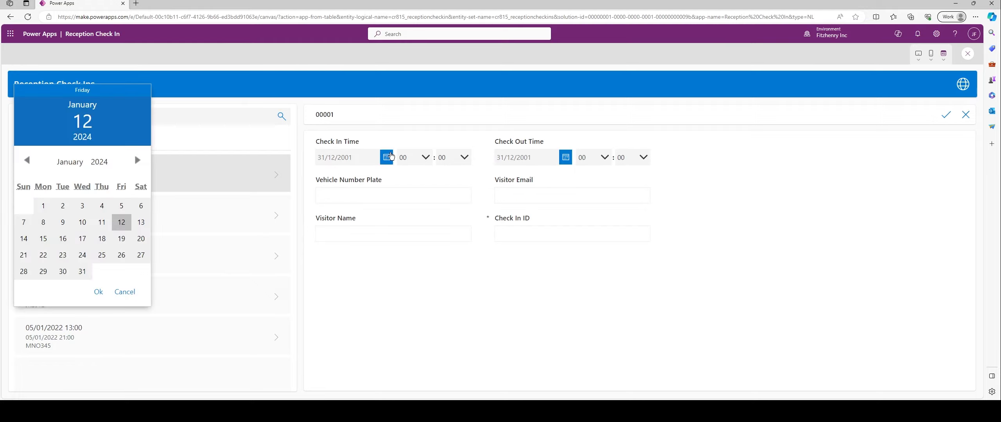
click(121, 225)
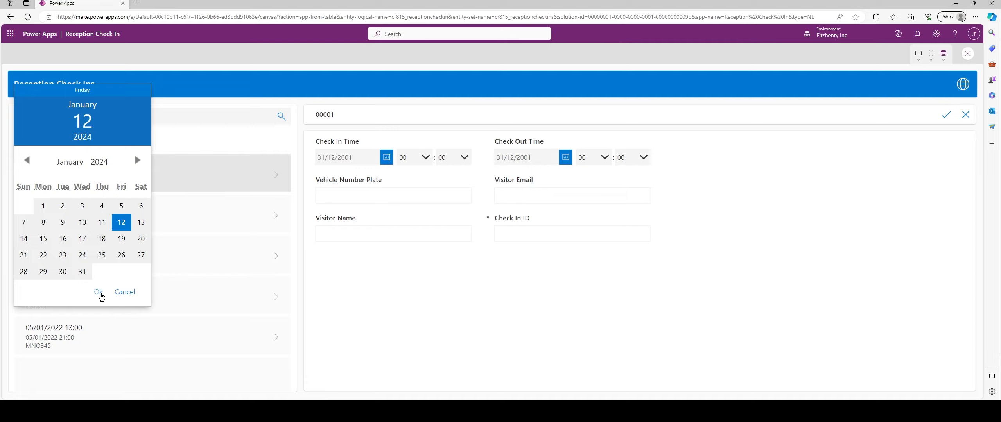
click(98, 292)
click(387, 158)
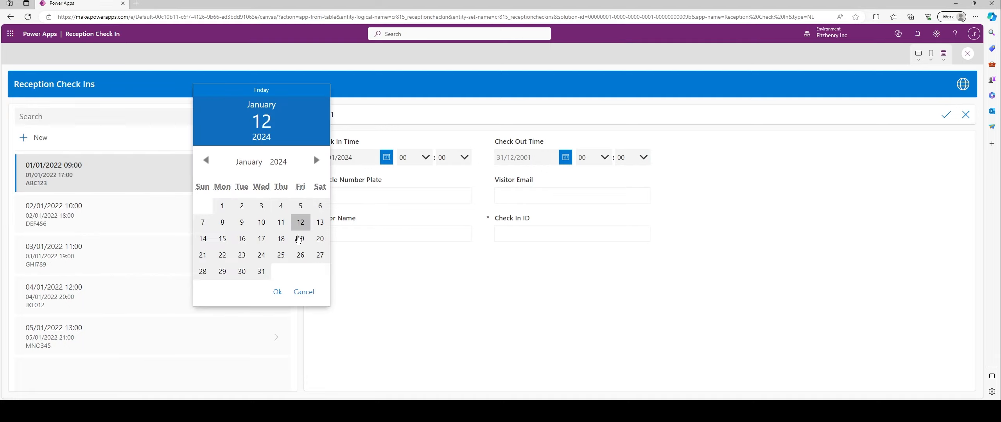
click(320, 222)
click(277, 292)
Enter plate ABC1234, the visitor's e-mail, the visitor name and Check In ID 000001
click(397, 200)
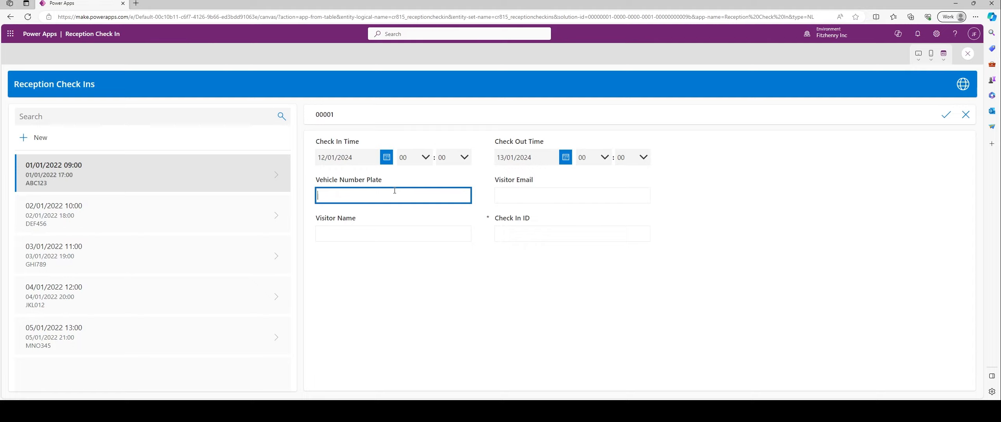
text(ABC1234)
click(509, 187)
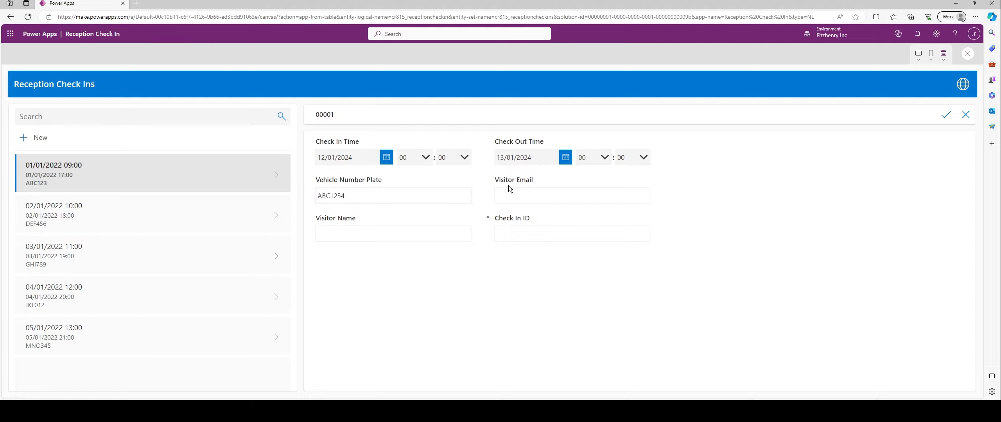
click(525, 191)
text(EMAIL@)
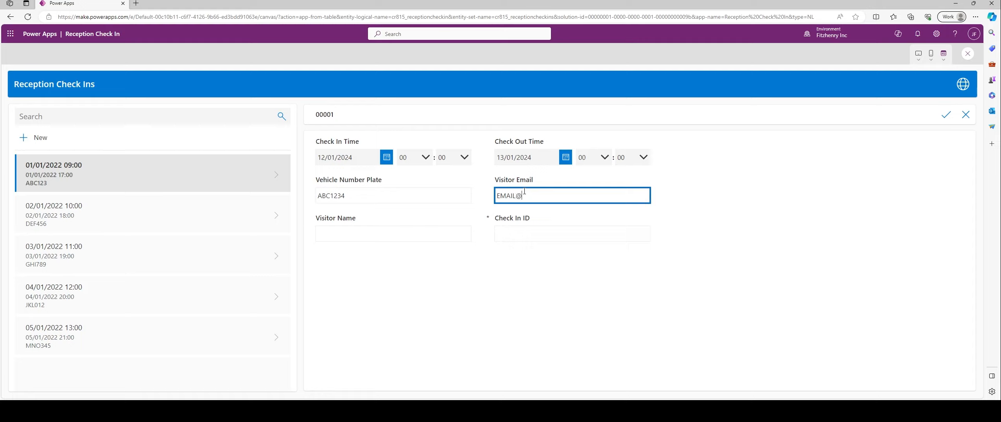
text(EMAIL.COM)
key(BackSpace)
key(BackSpace)
key(BackSpace)
key(BackSpace)
text(.COM)
click(464, 230)
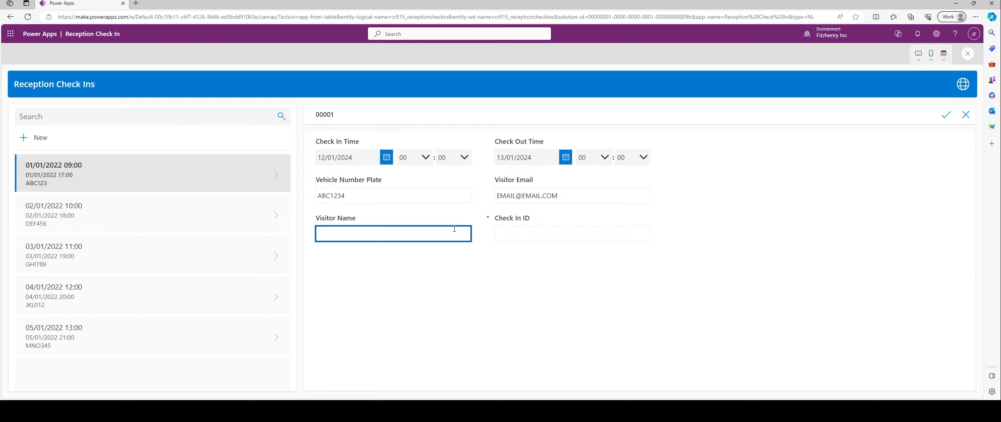
text(JAY)
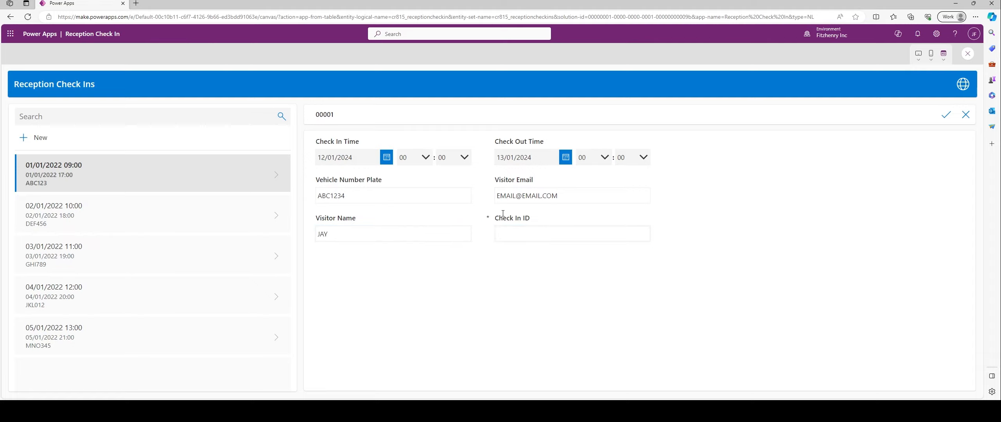
text(000001)
Save the new check-in record and close the preview
click(945, 117)
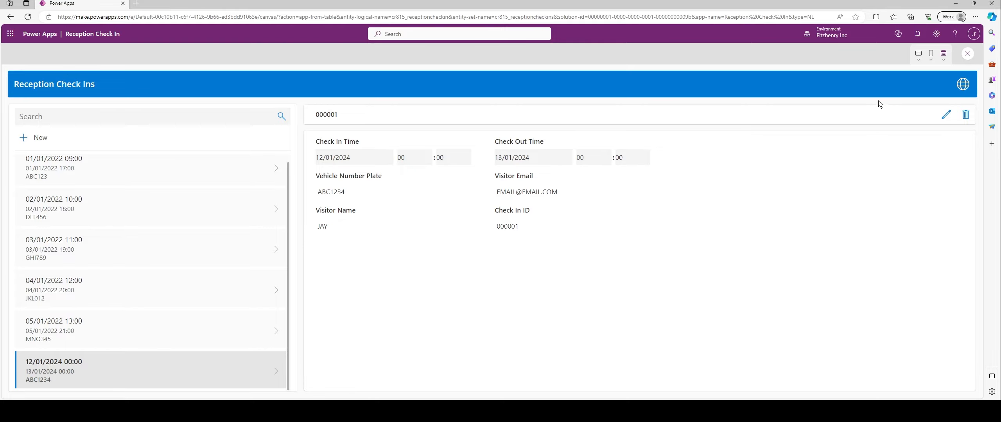
click(966, 54)
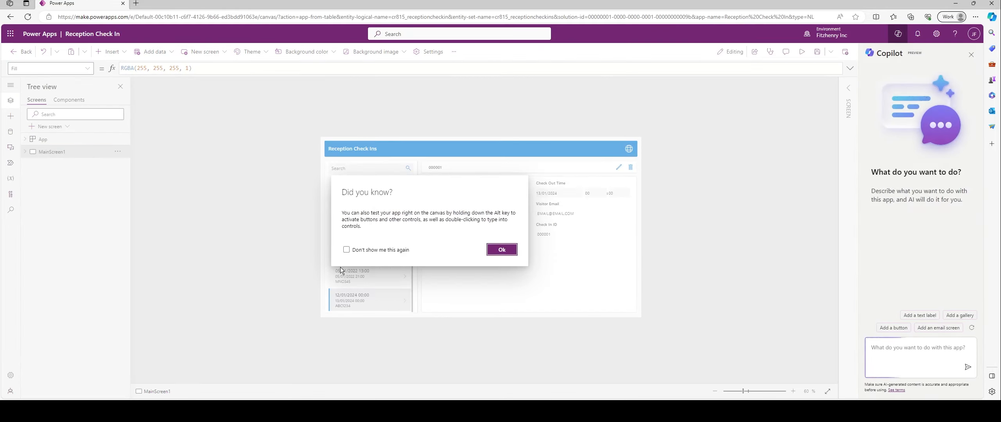
click(346, 249)
Select the Check In ID input and unlock its card under Advanced properties
click(501, 249)
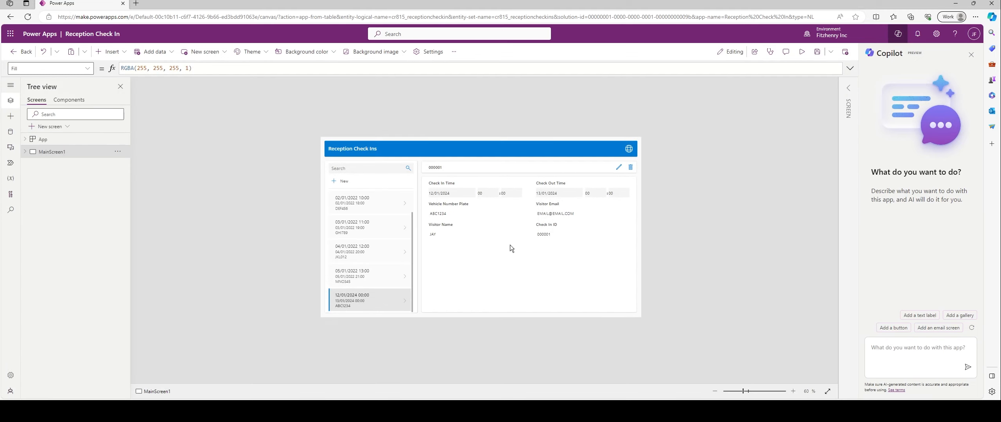
click(547, 236)
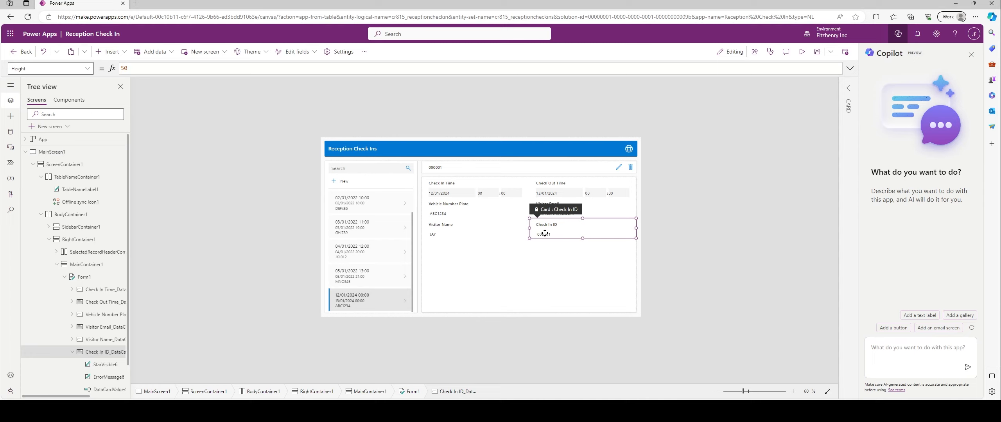
click(543, 235)
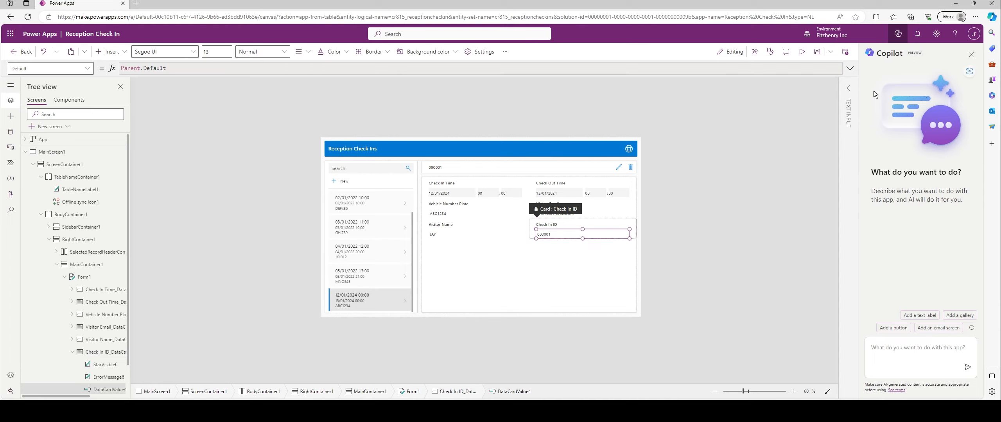
click(847, 88)
click(777, 110)
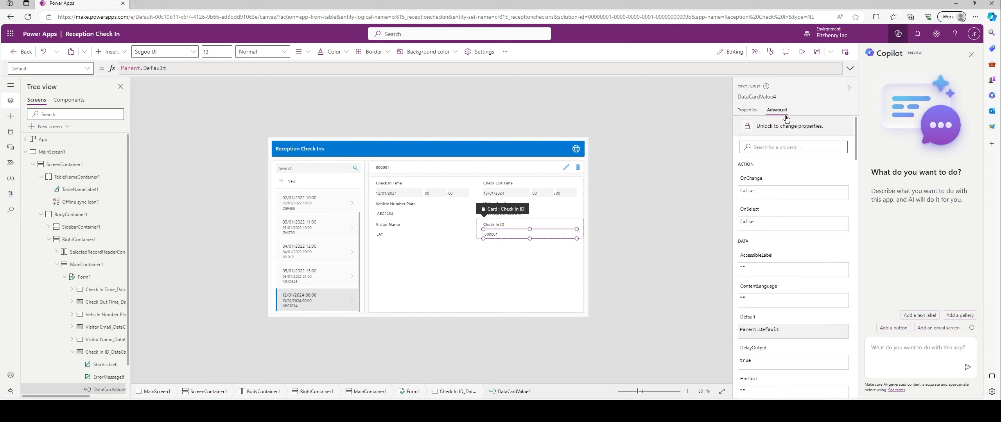
click(753, 128)
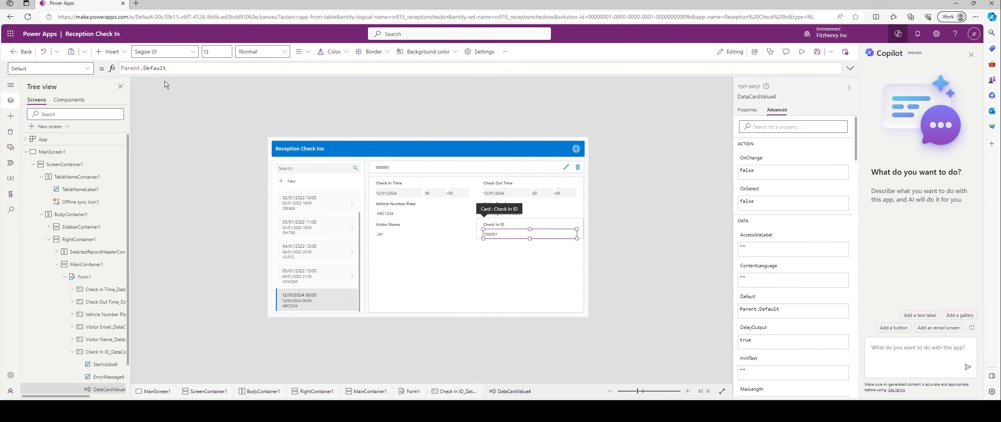
Try GUID() as the Default formula, then revert it and deselect the card
drag(169, 69, 105, 70)
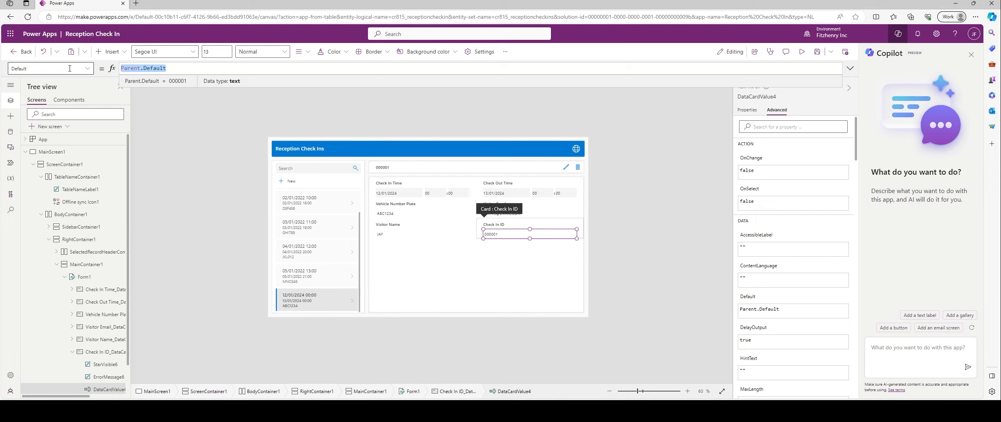
text(GUID())
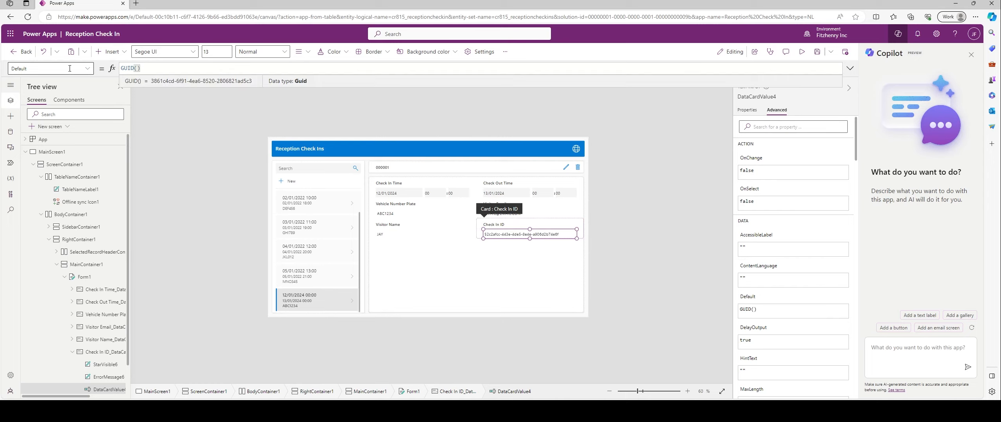
key(ctrl+z)
click(635, 156)
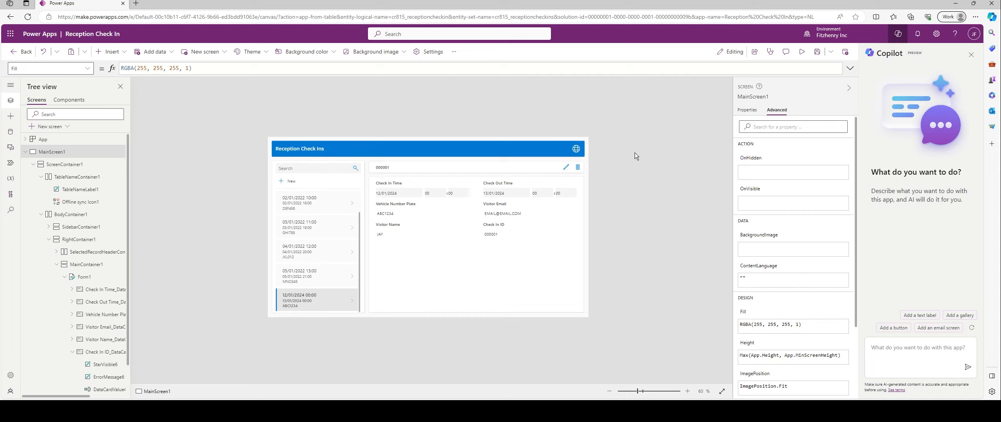
Inspect the Check In Time card's Default formula, ThisItem.'Check In Time', then collapse the properties pane
click(502, 214)
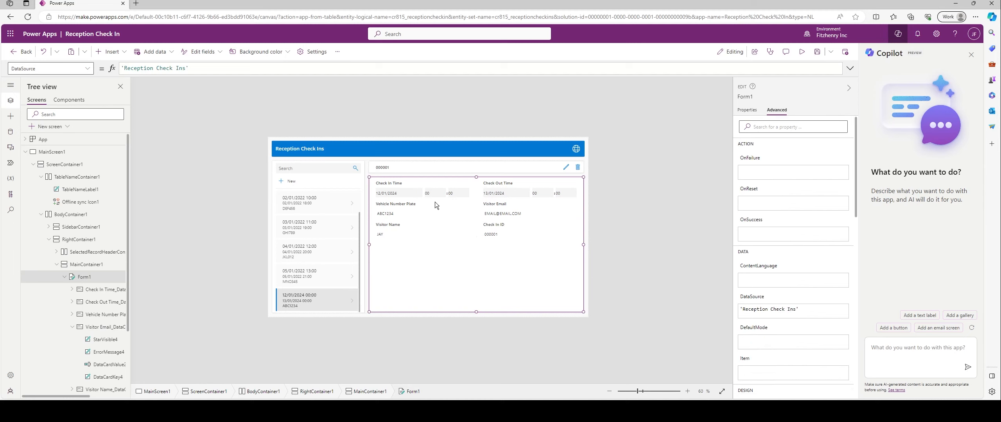
click(411, 195)
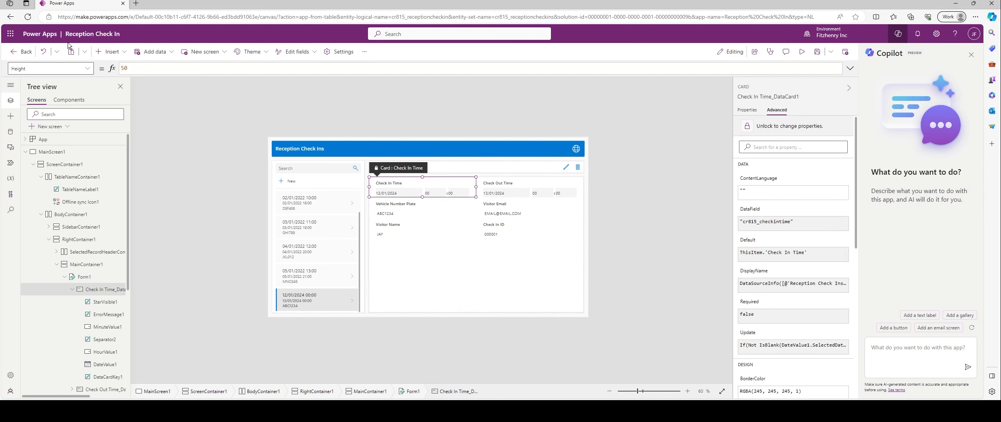
click(65, 69)
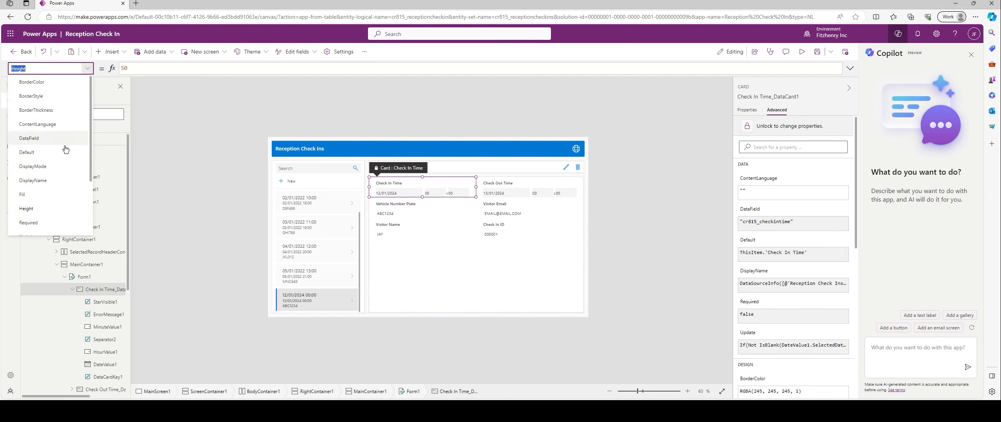
scroll(56, 183, down, 2)
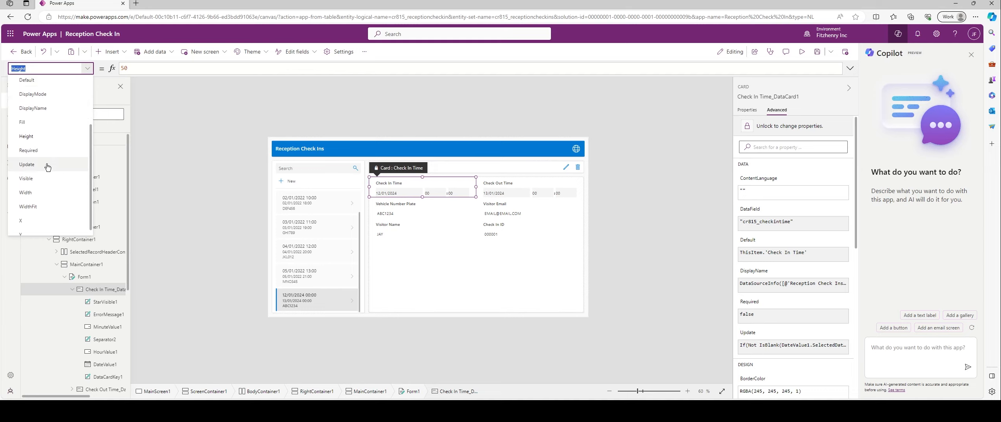
scroll(54, 172, up, 3)
click(44, 157)
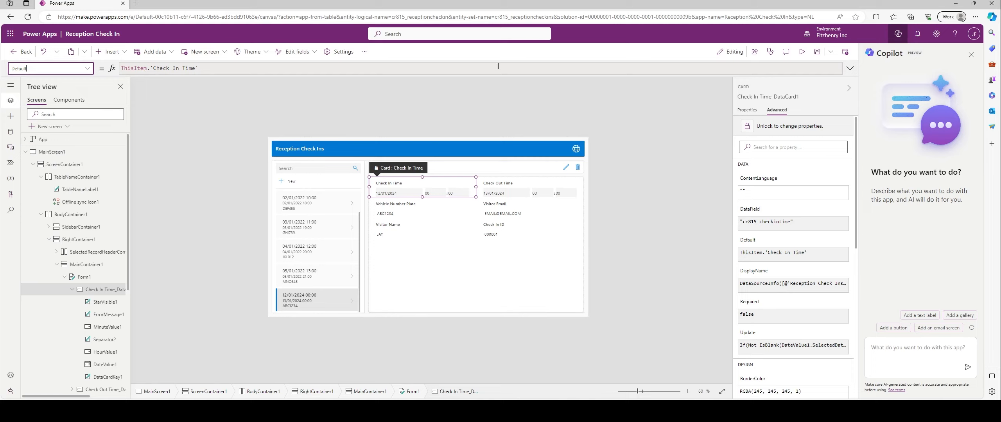
click(848, 87)
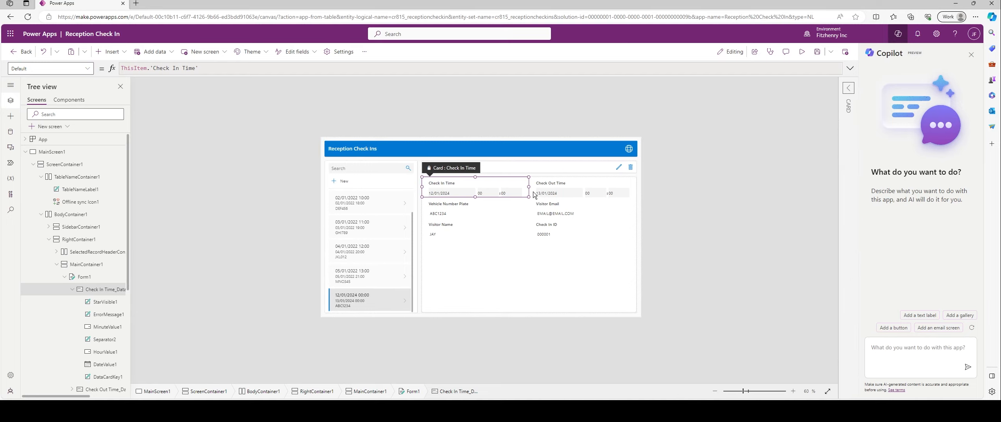
click(736, 130)
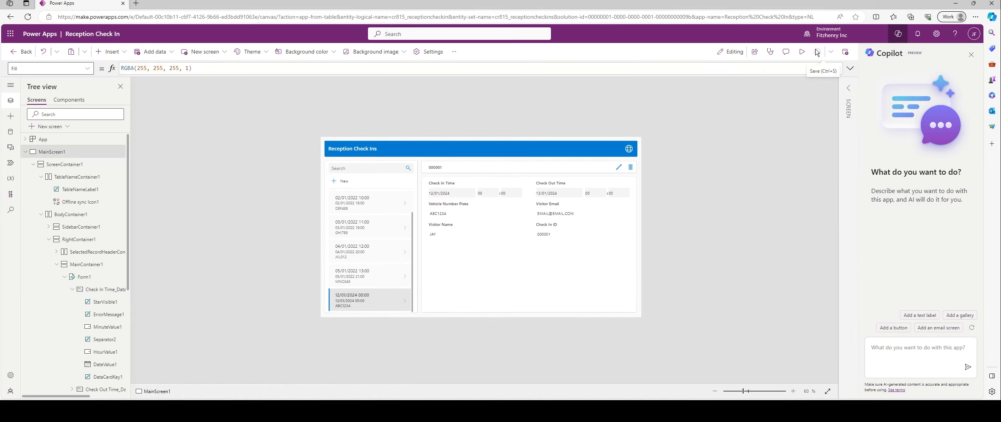
Save the app, publish this version, and leave the editor
click(817, 53)
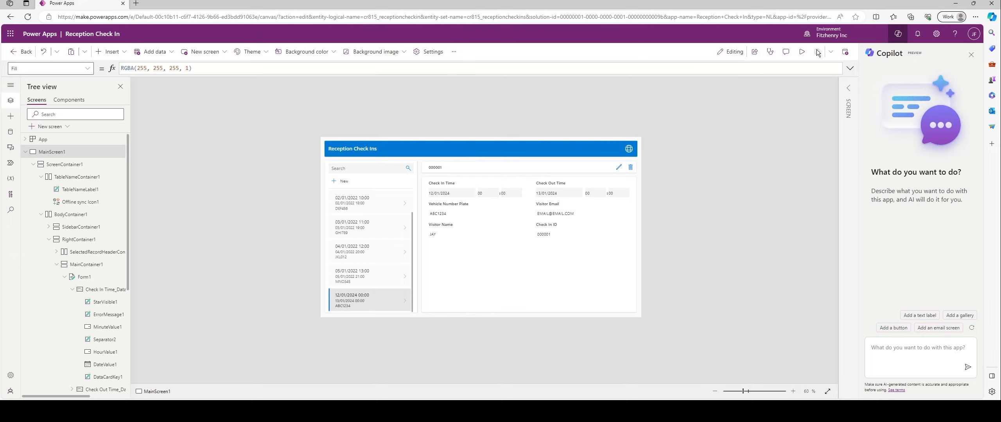
click(843, 52)
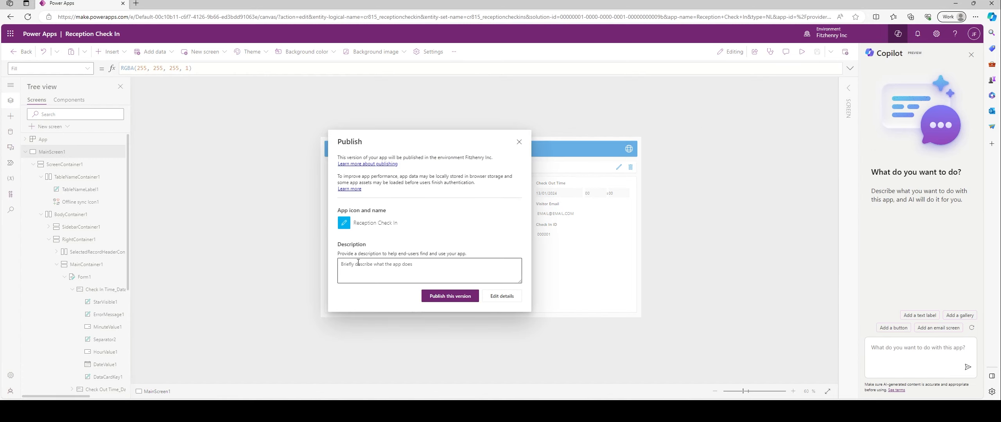
click(407, 264)
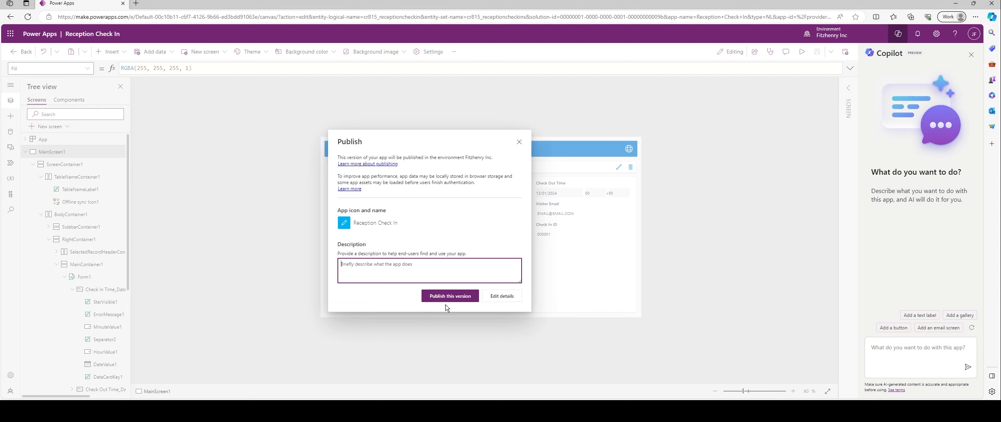
click(462, 299)
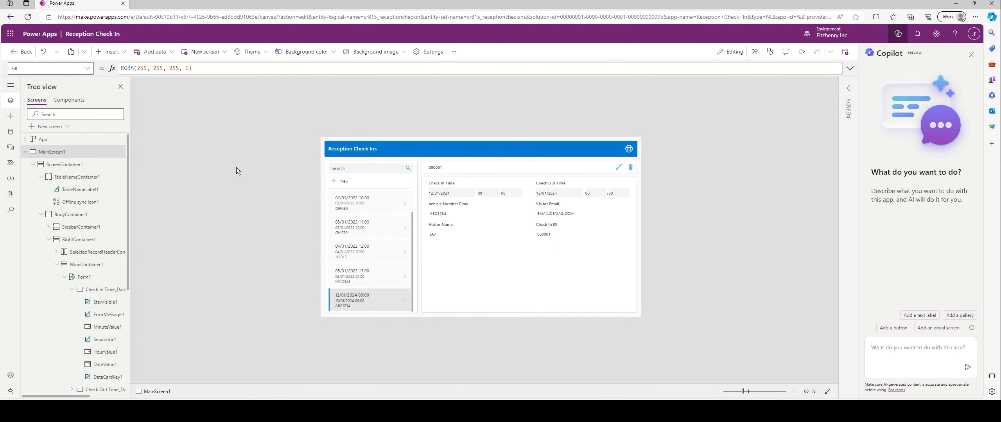
click(23, 53)
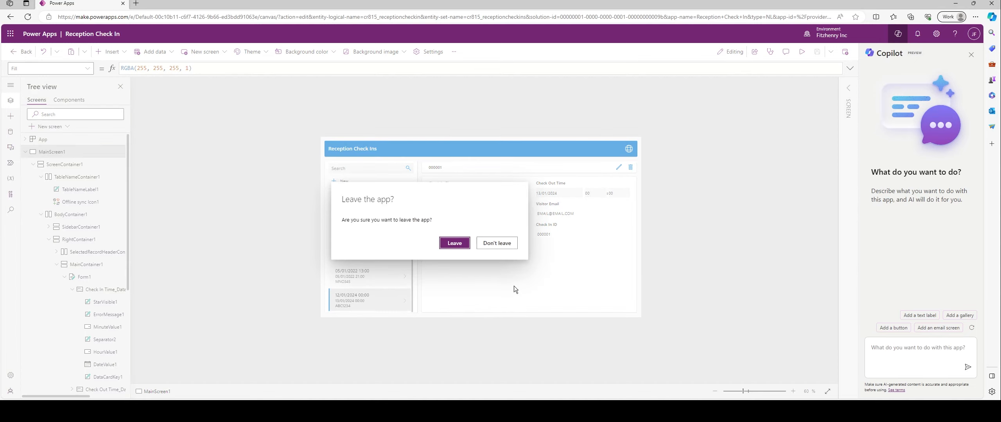
click(459, 244)
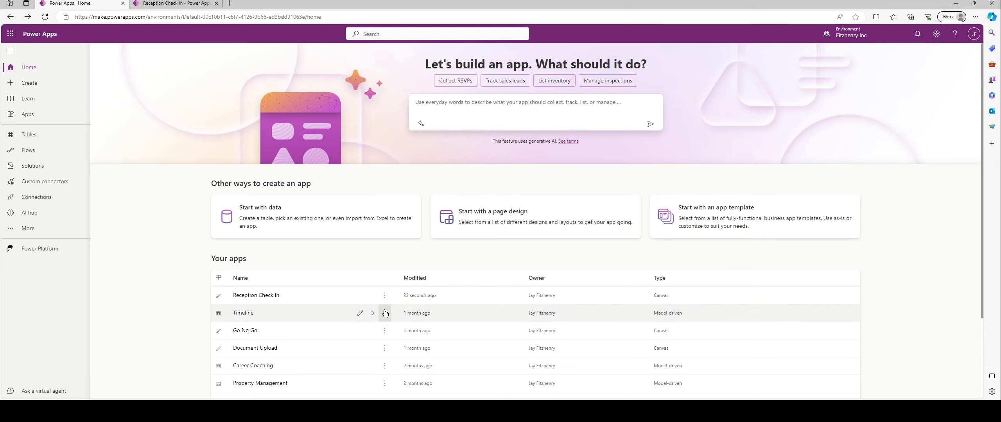
Play Reception Check In from Your apps and view the second and third check-in records
click(370, 297)
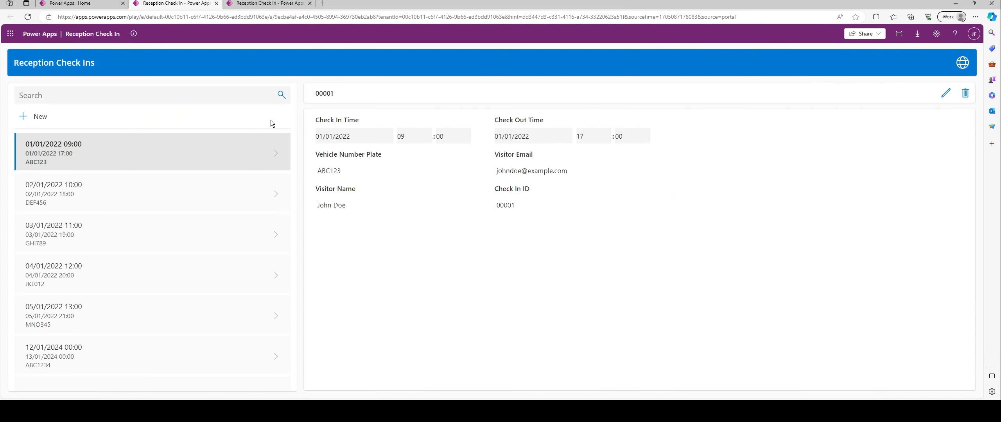
click(236, 199)
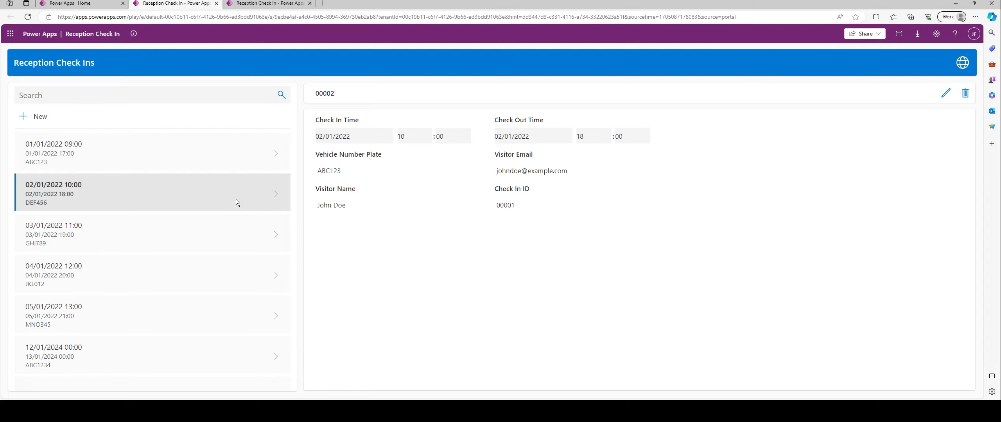
click(228, 230)
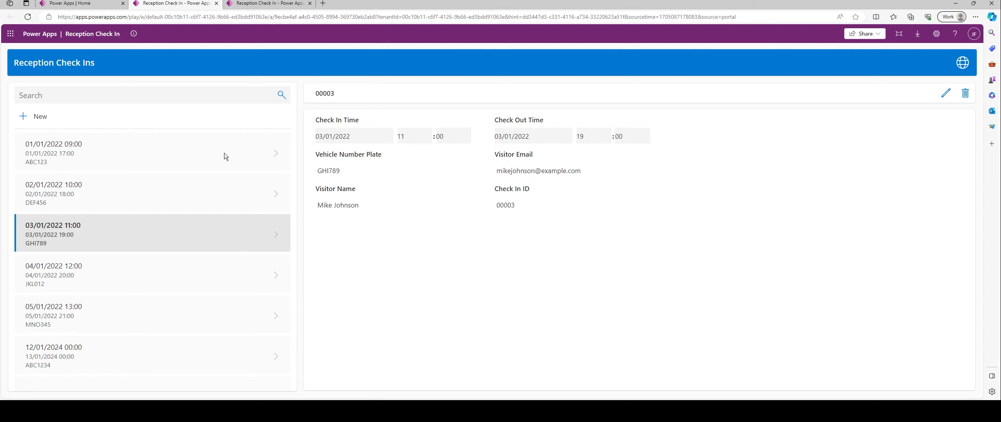